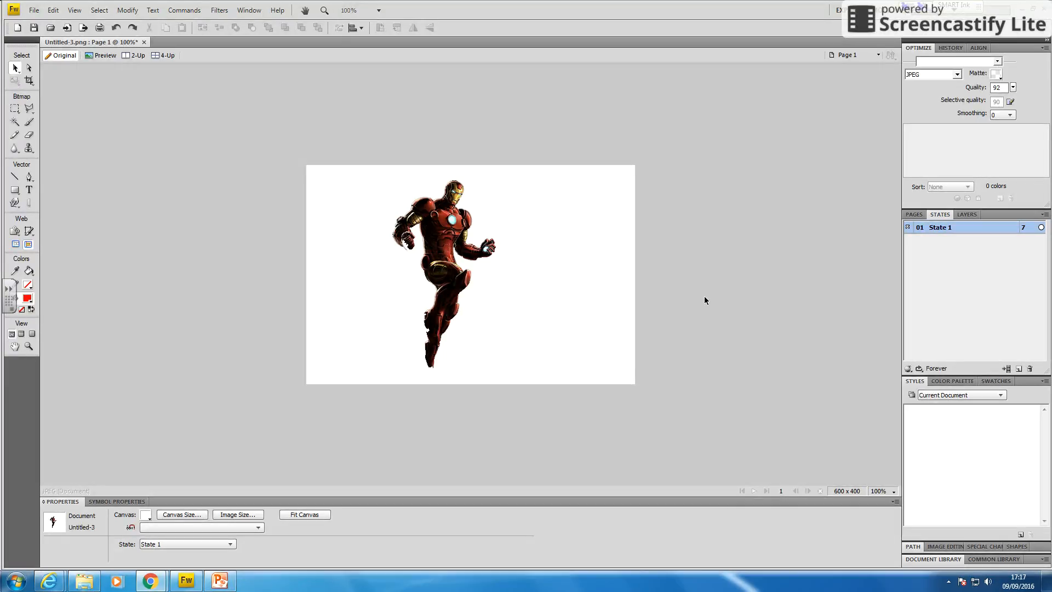
# Set the canvas colour to pinkish red and reposition the Iron Man figure at about X 142, Y 29
pyautogui.click(433, 243)
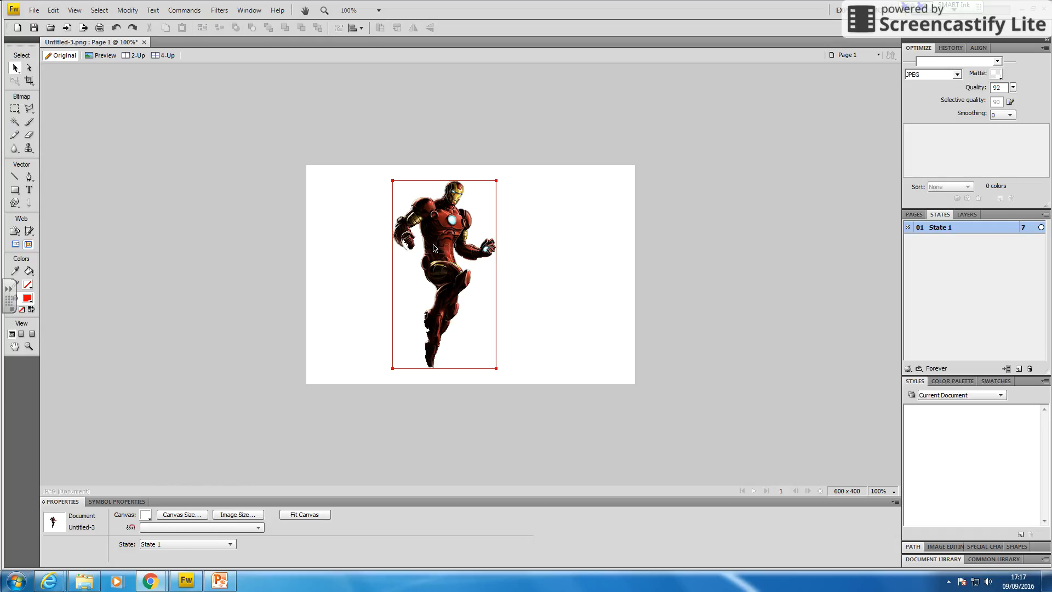
pyautogui.moveTo(434, 248); pyautogui.dragTo(437, 248)
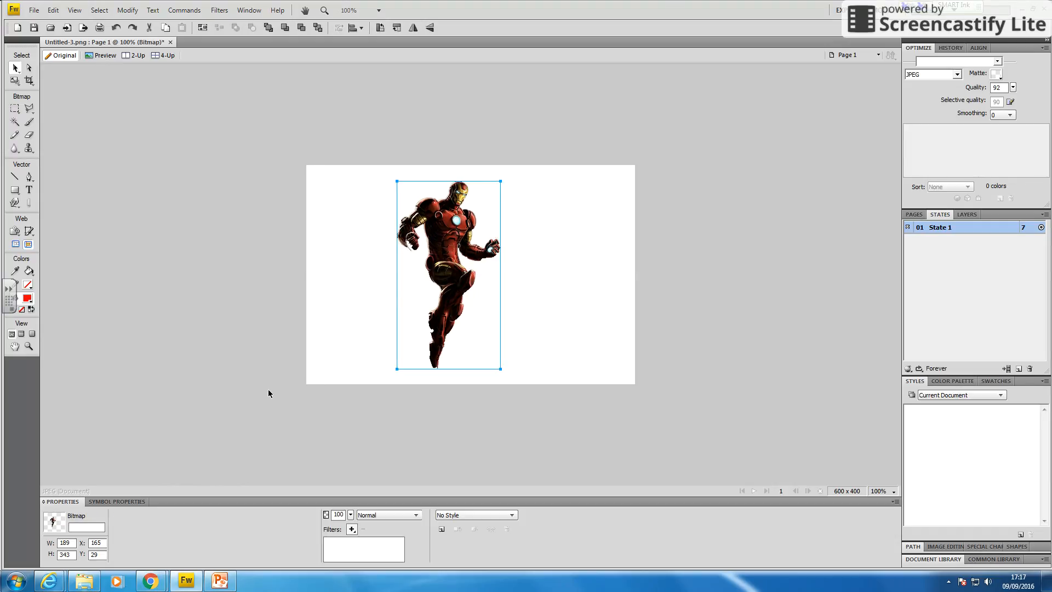
pyautogui.click(315, 461)
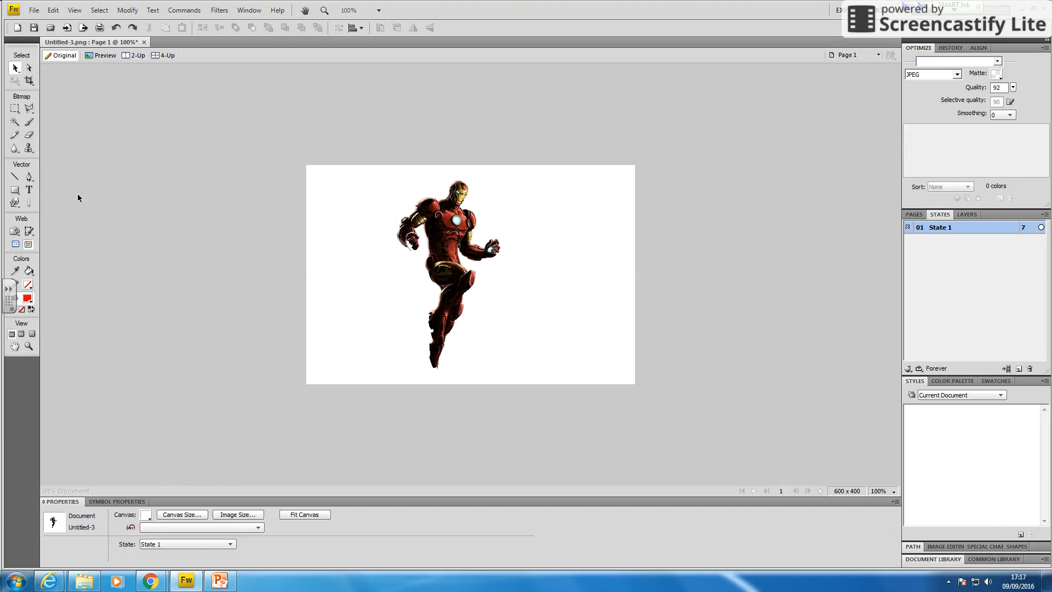
pyautogui.click(146, 515)
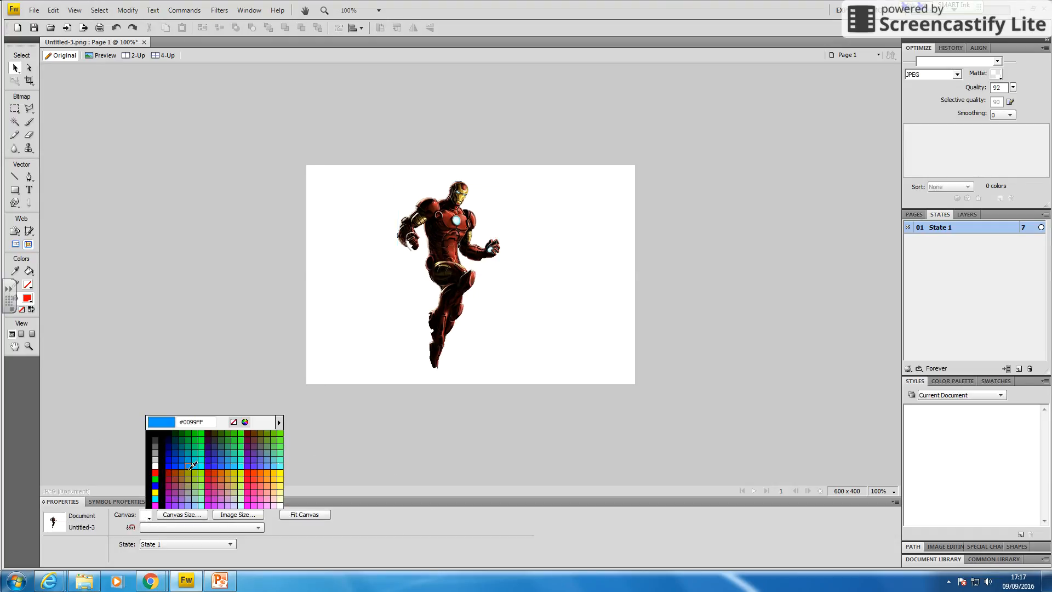
pyautogui.click(211, 487)
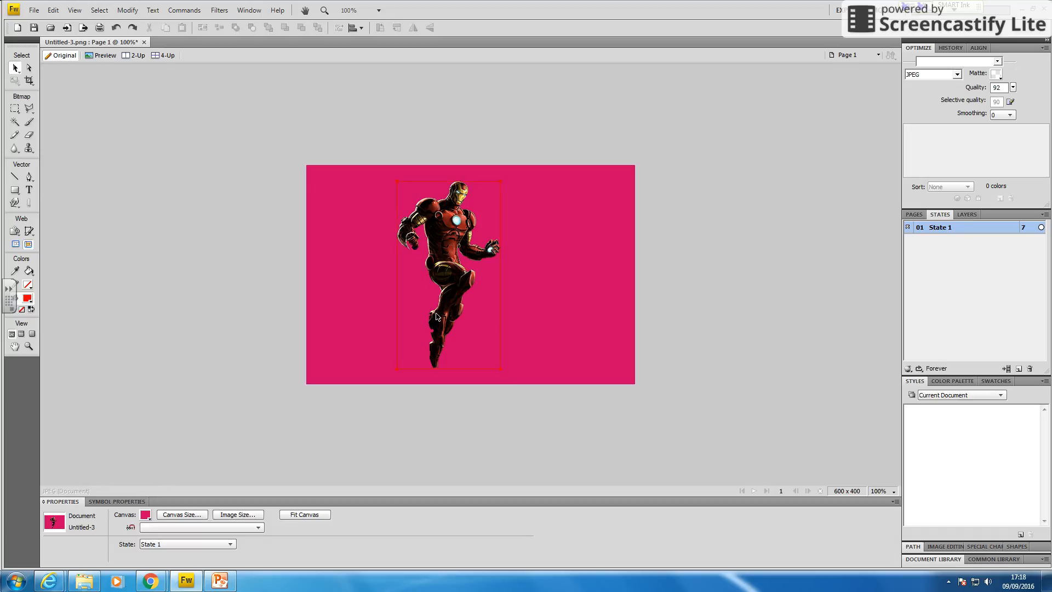
pyautogui.moveTo(444, 311); pyautogui.dragTo(431, 311)
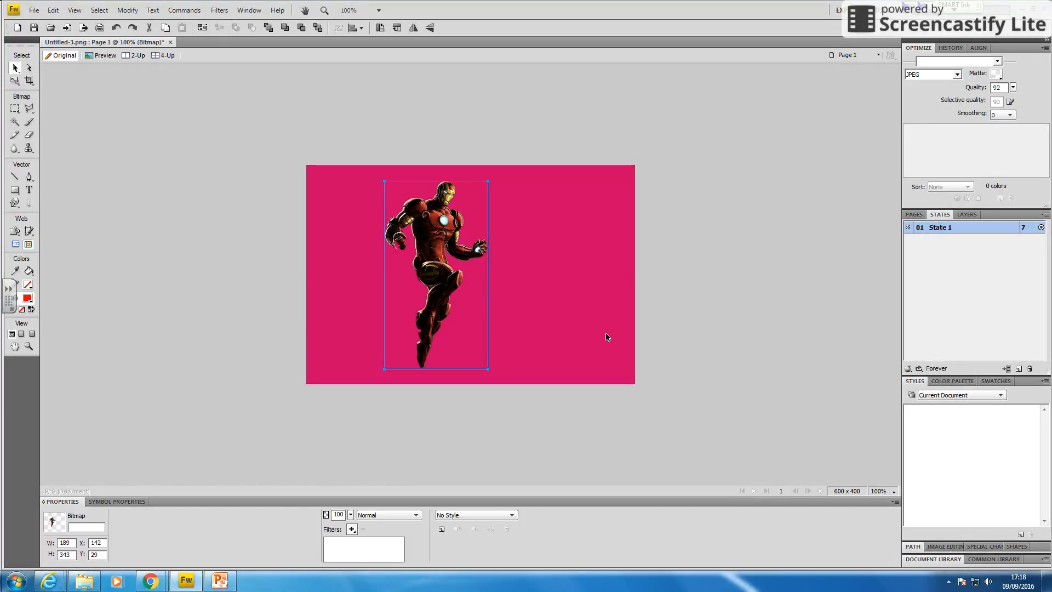
pyautogui.click(739, 299)
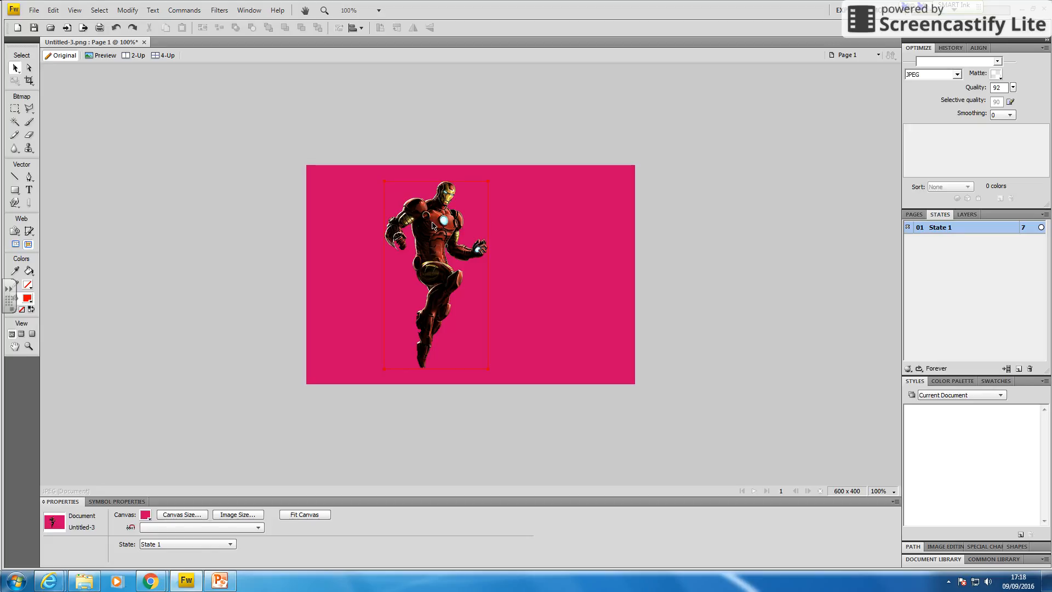
# Outline the figure's bent arm and shoulder on the viewer's left with the Polygon Lasso tool
pyautogui.moveTo(29, 108)
pyautogui.mouseDown()
pyautogui.moveTo(58, 134)
pyautogui.moveTo(26, 116)
pyautogui.moveTo(44, 134)
pyautogui.mouseUp()
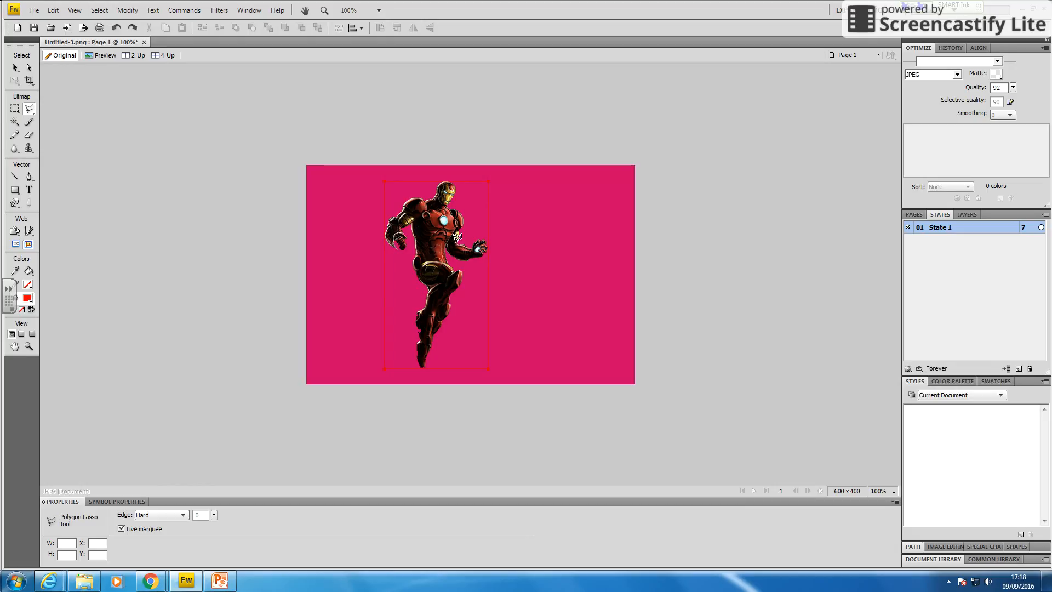
pyautogui.click(412, 217)
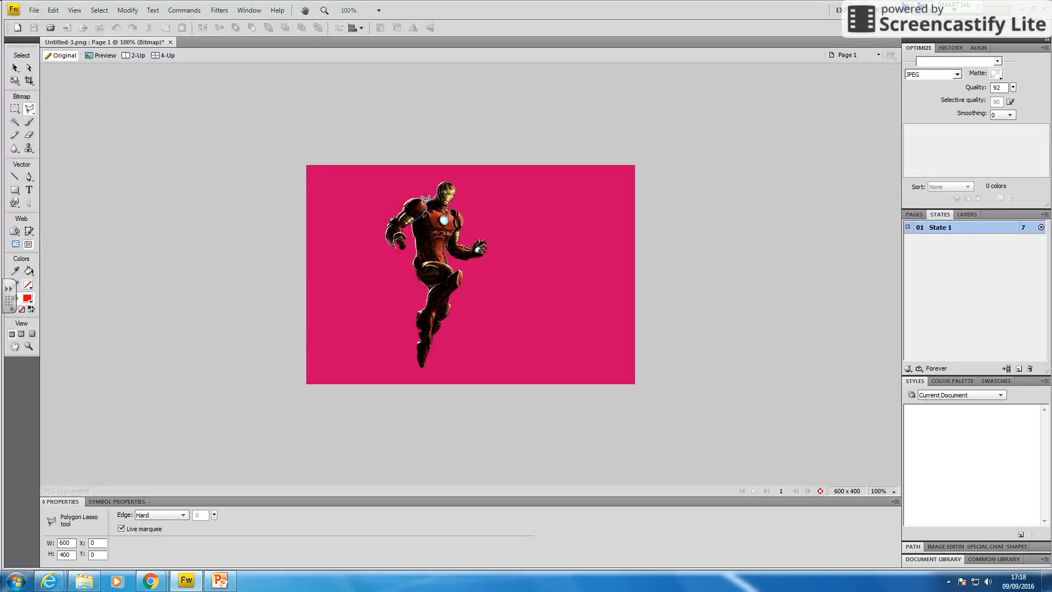
pyautogui.click(424, 198)
pyautogui.click(403, 185)
pyautogui.click(372, 206)
pyautogui.click(376, 268)
pyautogui.click(408, 256)
pyautogui.doubleClick(411, 232)
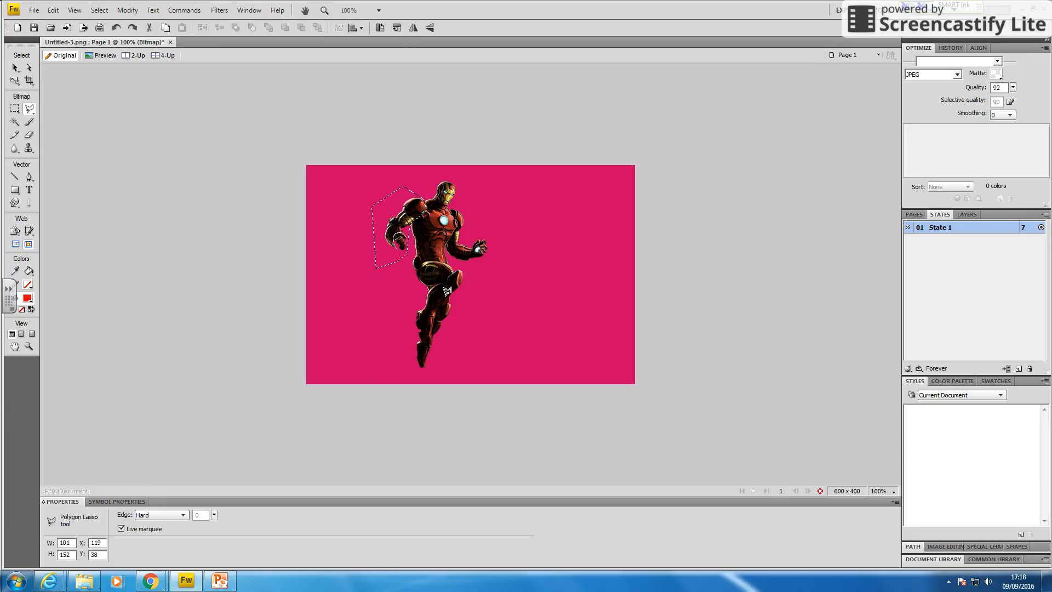
# Cut the outlined arm from the figure and paste it back as a separate bitmap
pyautogui.rightClick(400, 222)
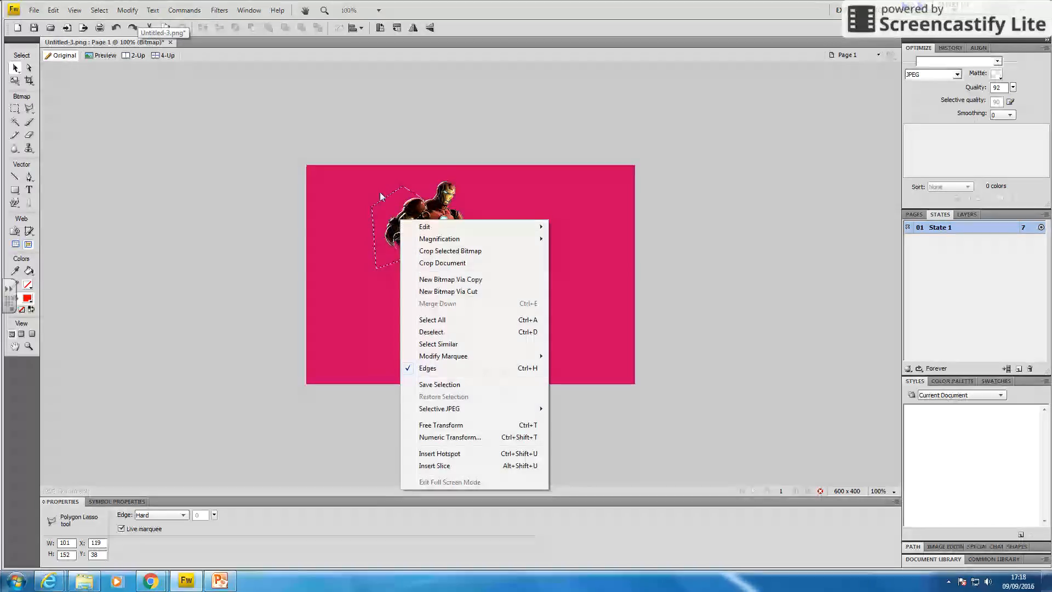
pyautogui.moveTo(495, 226)
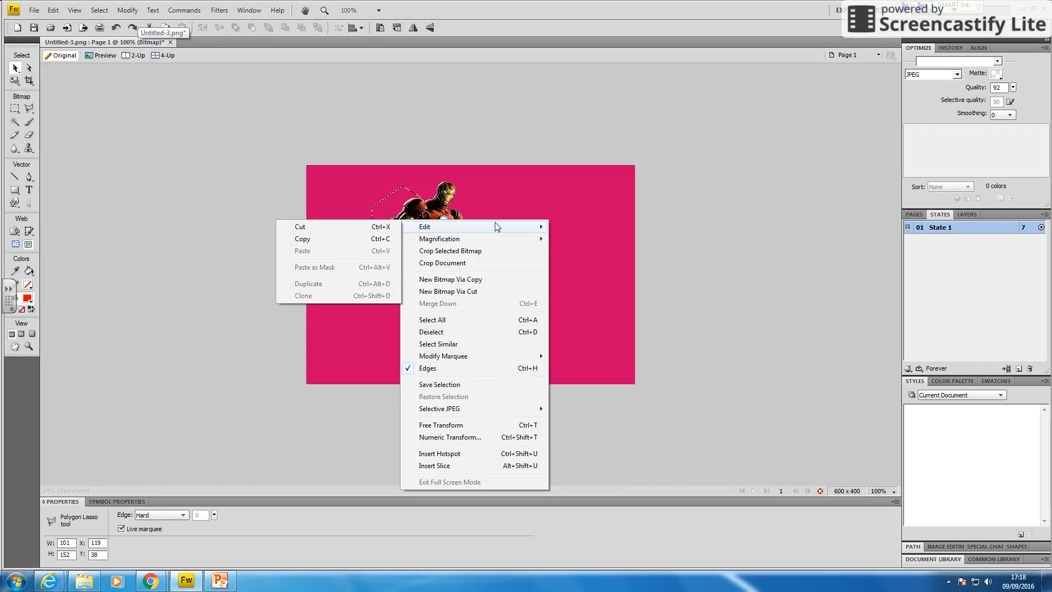
pyautogui.click(372, 226)
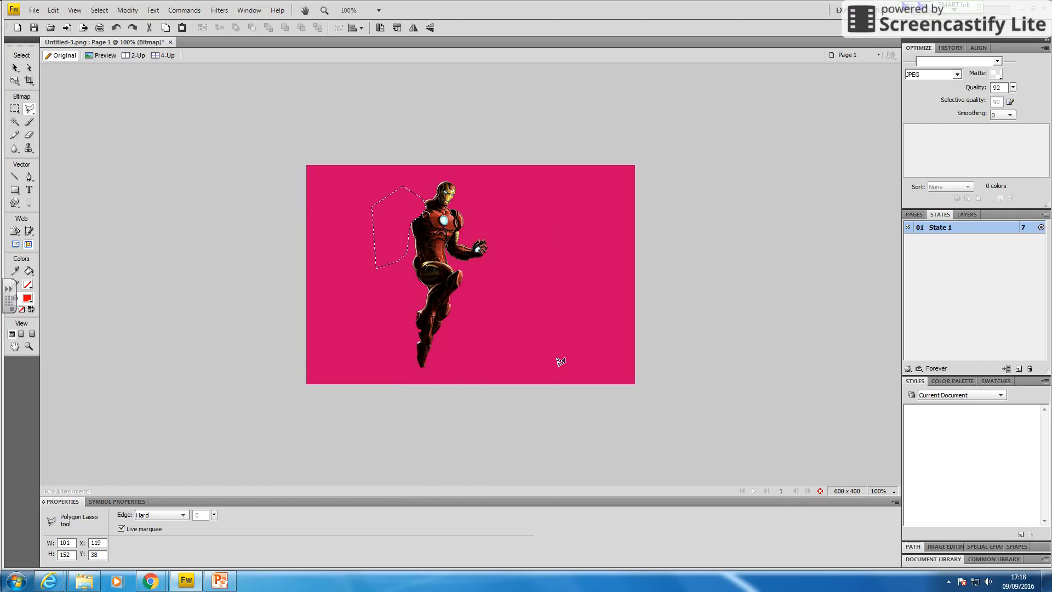
pyautogui.press('v')
pyautogui.click(479, 348)
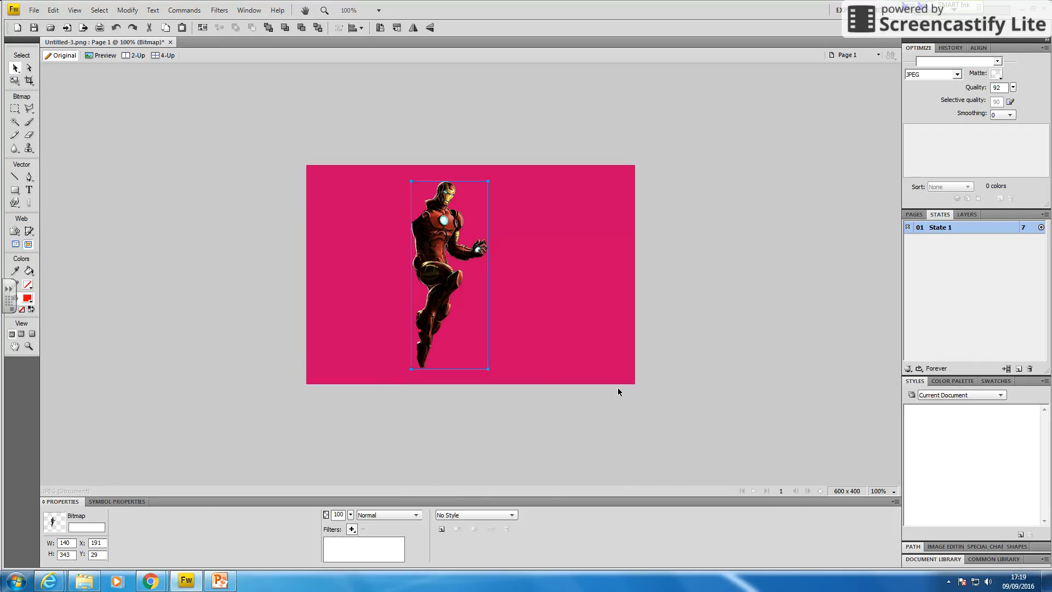
pyautogui.rightClick(337, 230)
pyautogui.click(358, 235)
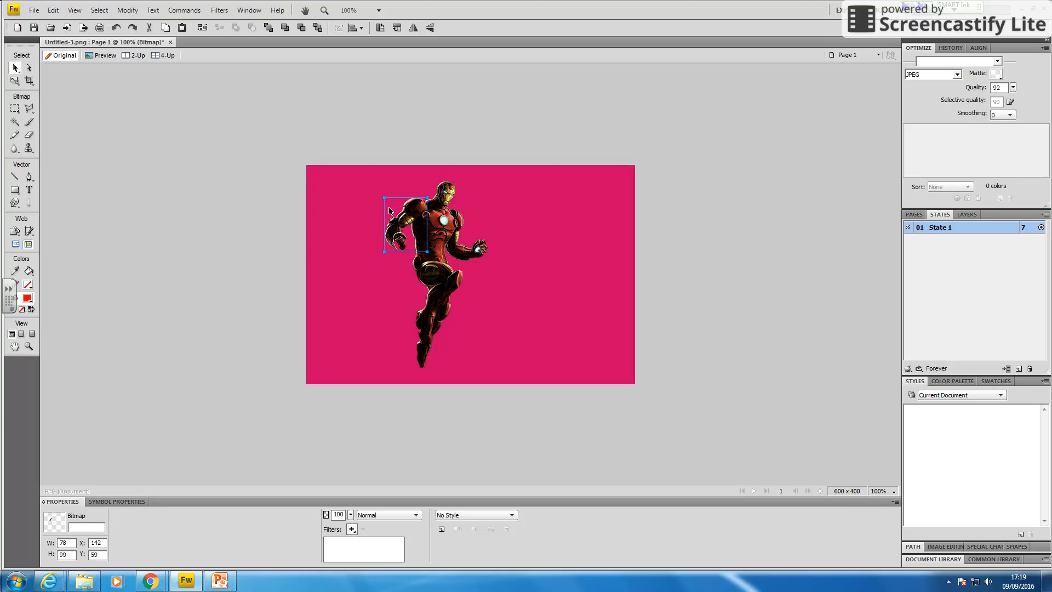
# Pull the body and the cut arm apart, and rejoin them with the arm at about X 170, Y 68
pyautogui.click(460, 244)
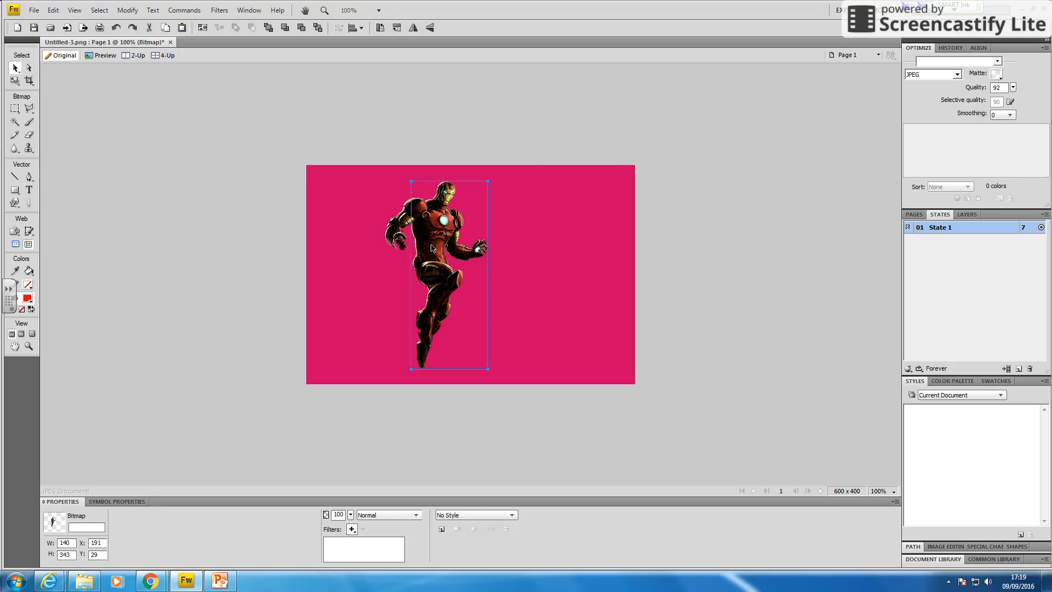
pyautogui.moveTo(432, 248); pyautogui.dragTo(394, 265)
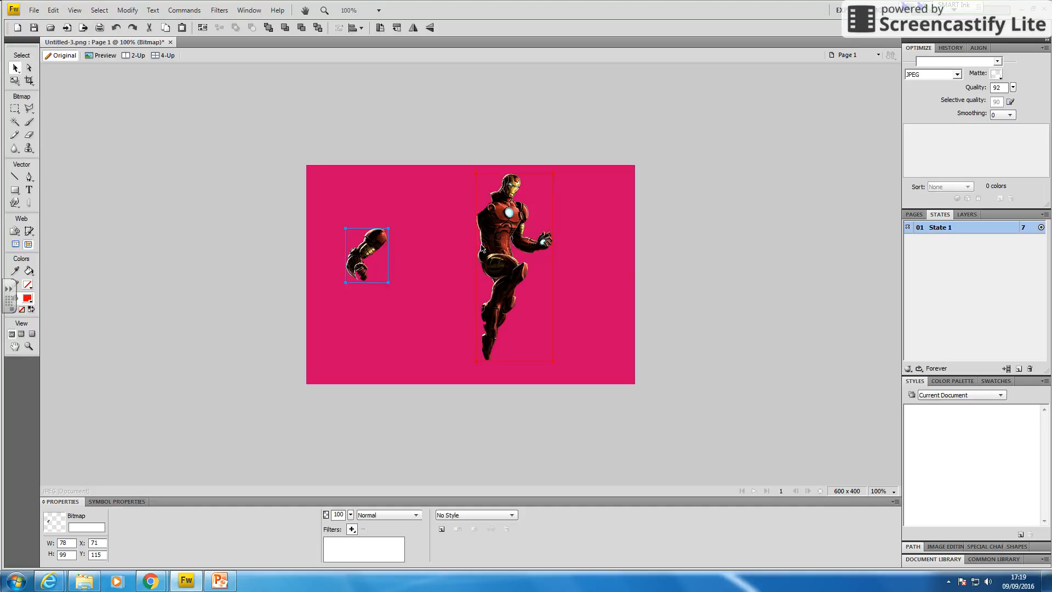
pyautogui.moveTo(502, 226); pyautogui.dragTo(452, 237)
pyautogui.moveTo(368, 250); pyautogui.dragTo(421, 225)
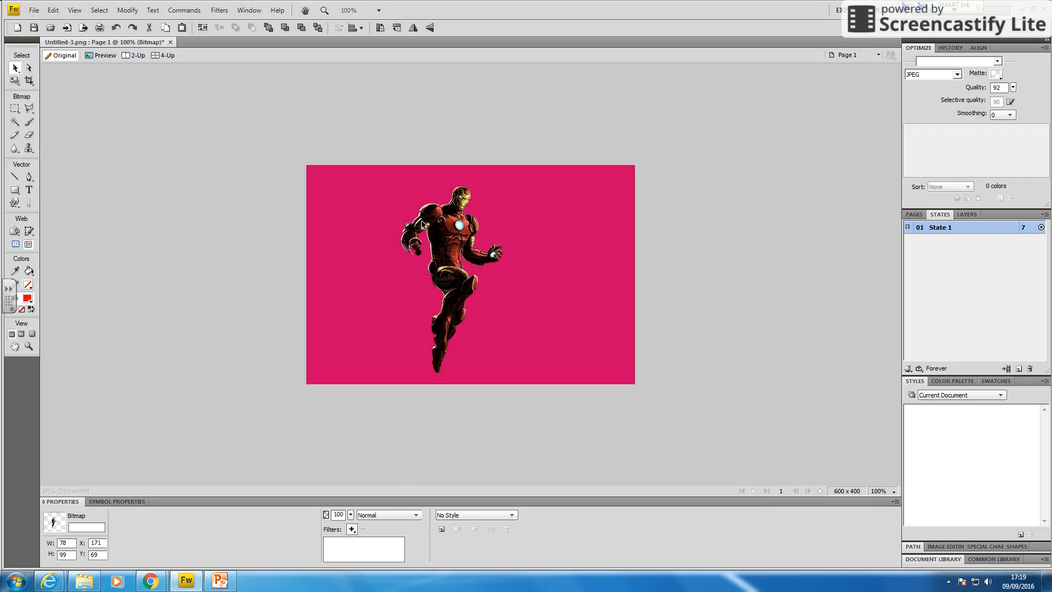
pyautogui.click(534, 258)
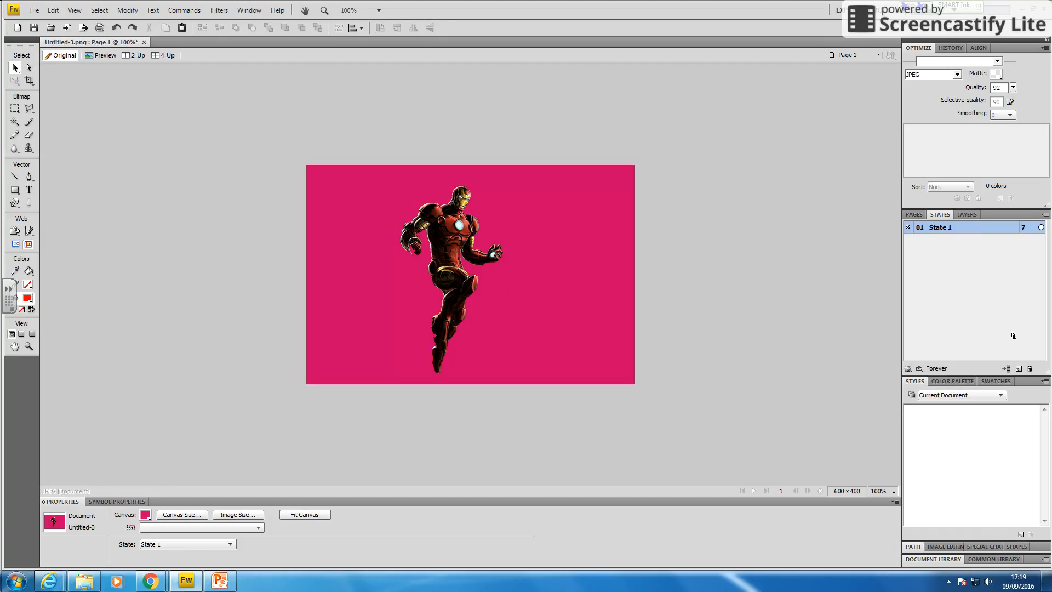
# Add a second state duplicating the artwork and rotate the separate arm slightly counterclockwise in it
pyautogui.click(1019, 371)
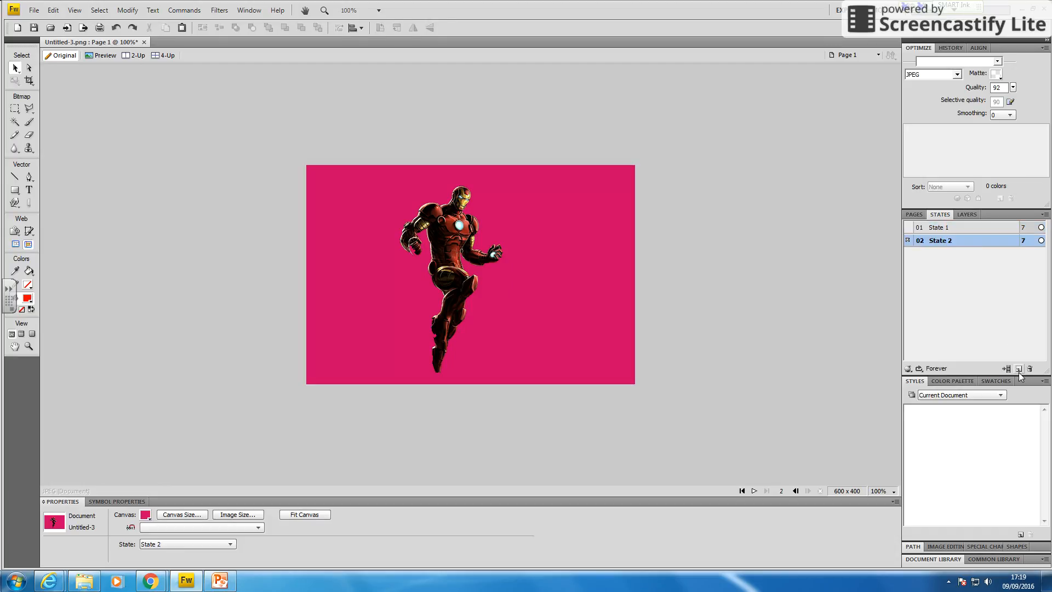
pyautogui.click(423, 223)
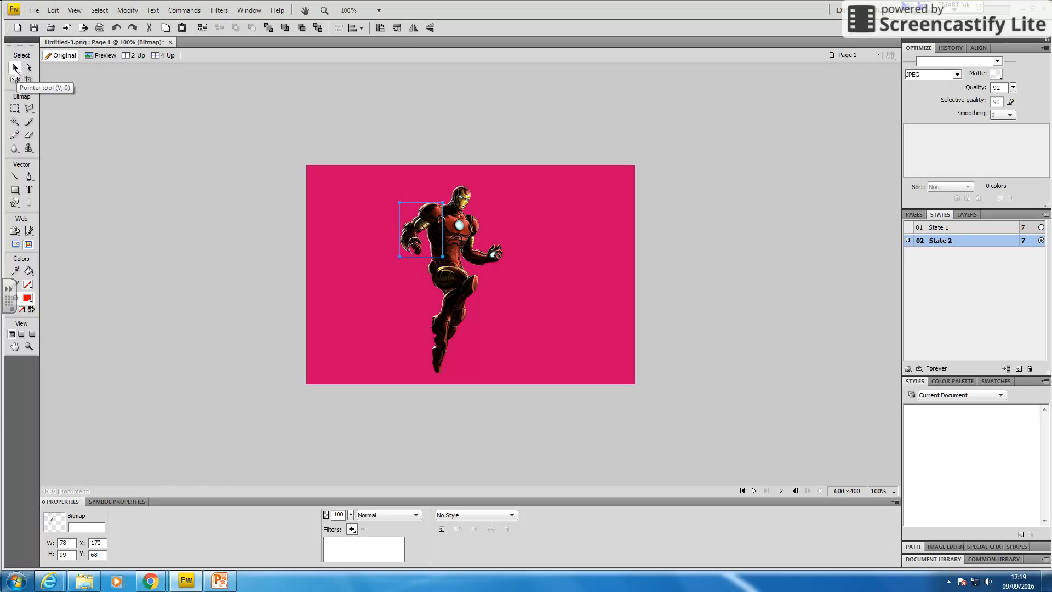
pyautogui.click(14, 81)
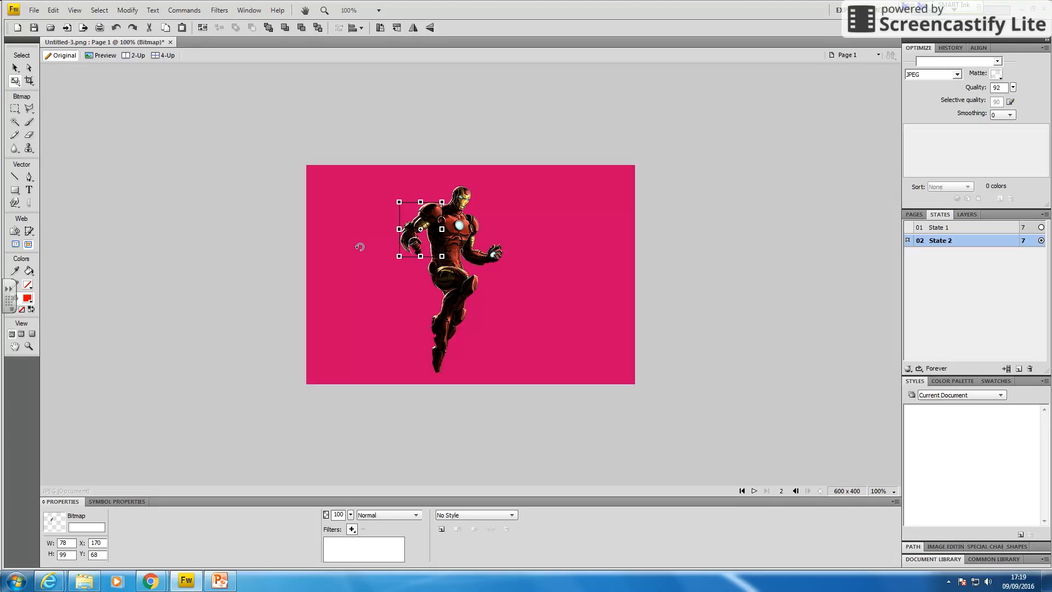
pyautogui.moveTo(360, 247); pyautogui.dragTo(373, 259)
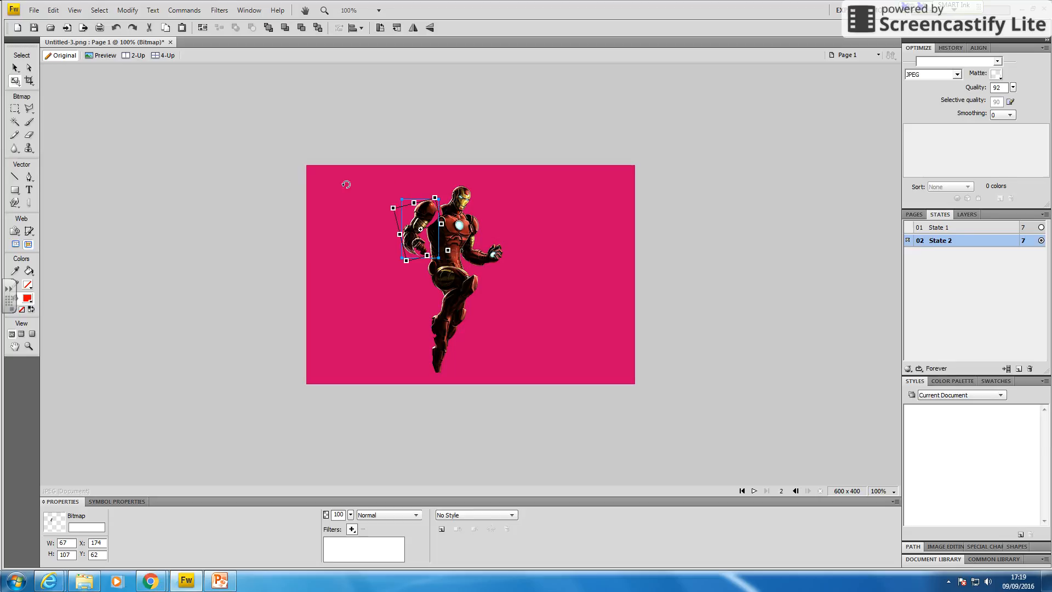
pyautogui.press('v')
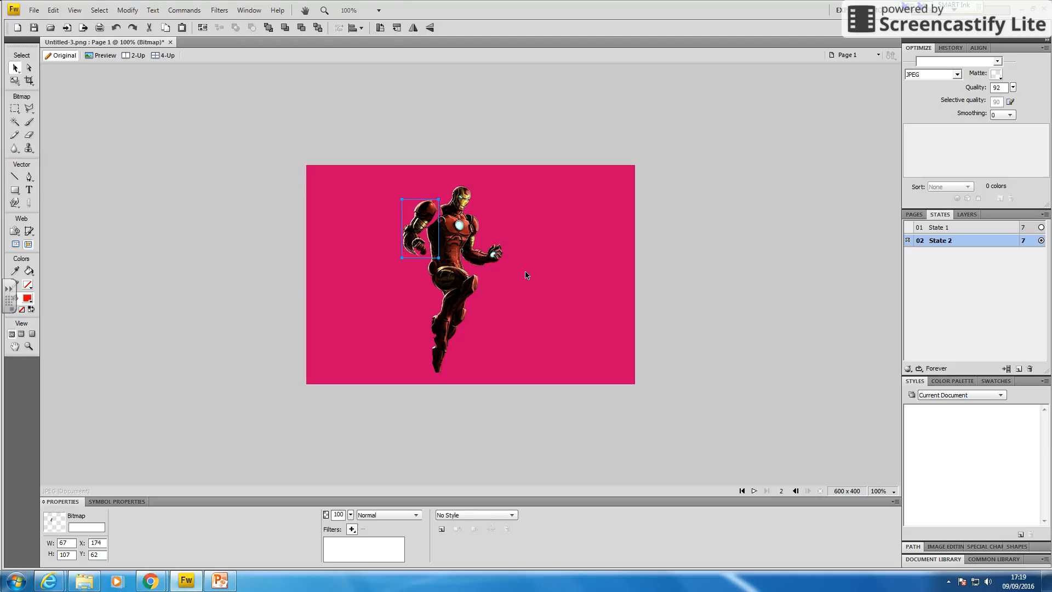
pyautogui.click(573, 246)
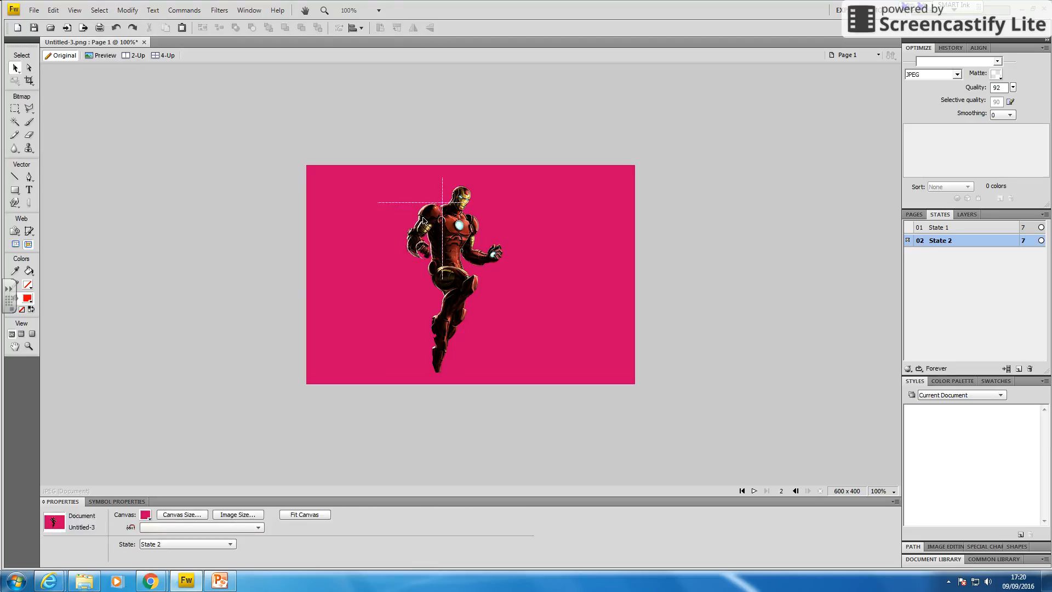
# Line the rotated arm up with the shoulder in State 2 at about X 183, Y 70
pyautogui.moveTo(423, 217); pyautogui.dragTo(424, 219)
pyautogui.press('Right')
pyautogui.press('Right')
pyautogui.press('Right')
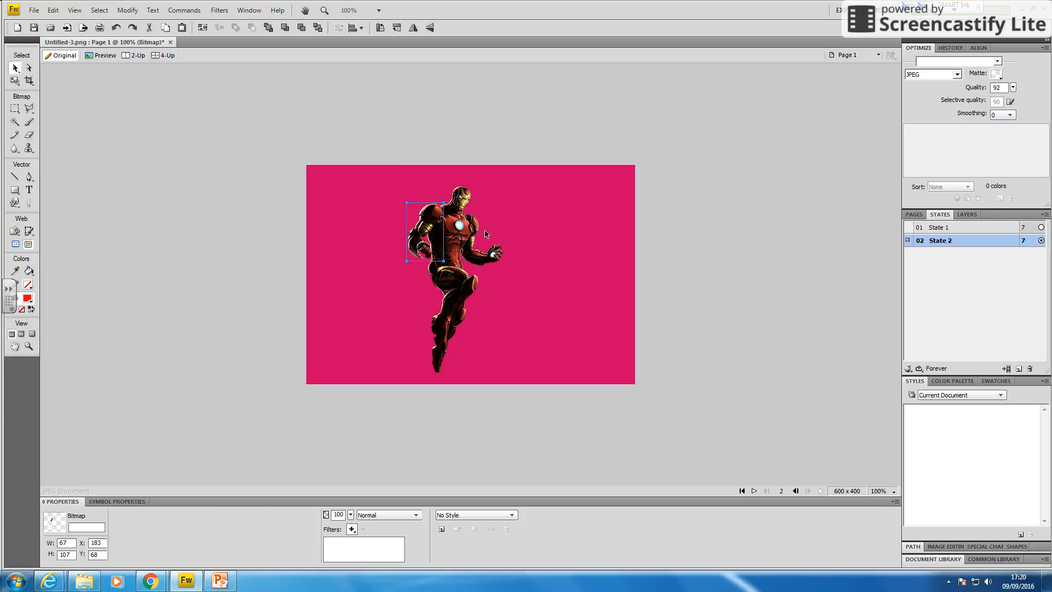
pyautogui.press('Up')
pyautogui.press('Down')
pyautogui.press('Down')
pyautogui.press('Down')
pyautogui.press('Left')
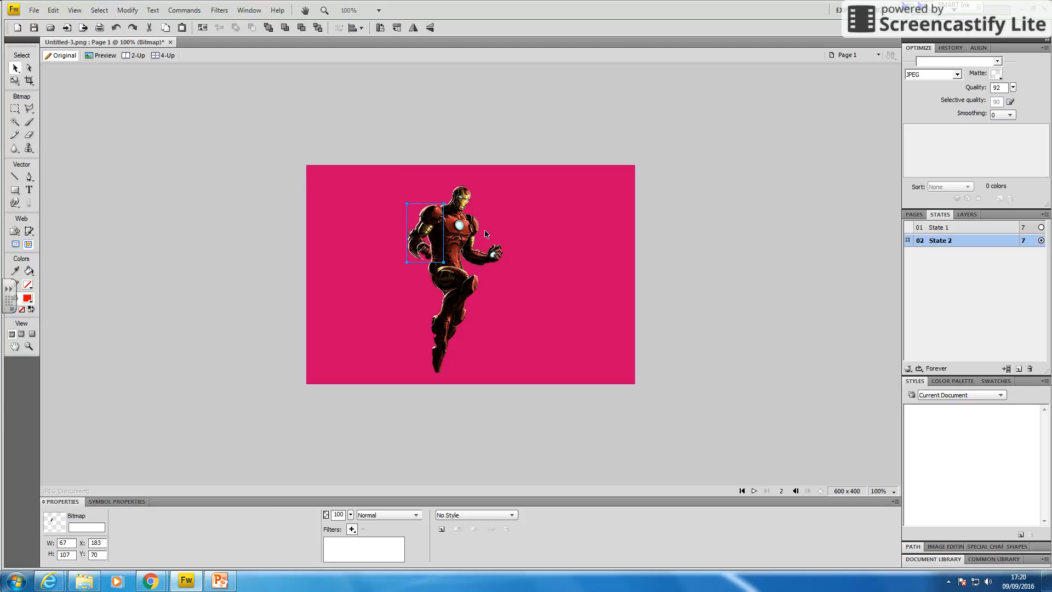
pyautogui.click(708, 194)
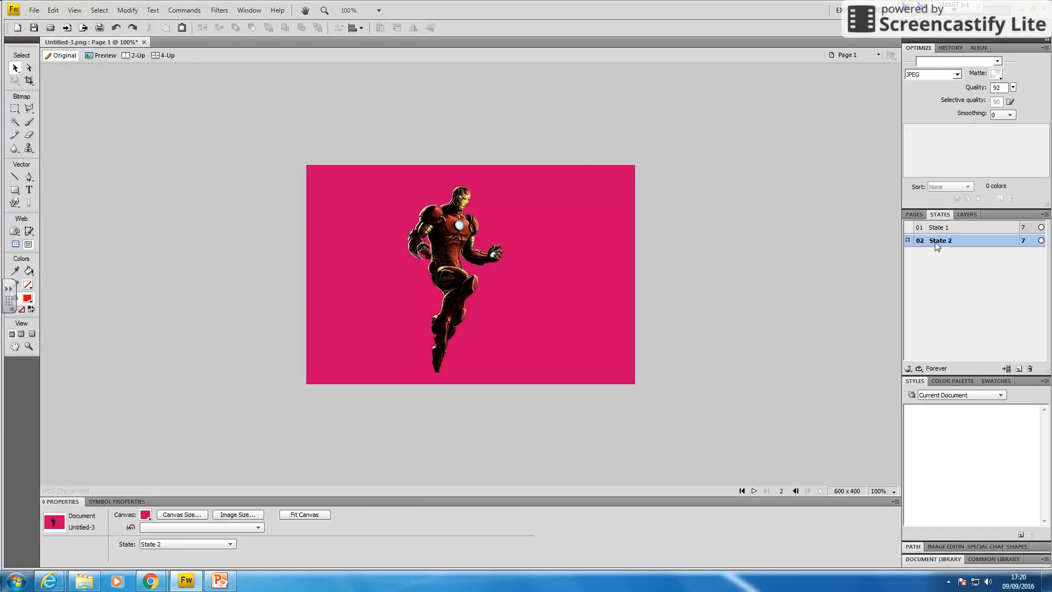
# In a new third state, rotate the arm further counterclockwise and reattach it to the shoulder at about X 200, Y 69
pyautogui.click(1020, 368)
pyautogui.click(418, 236)
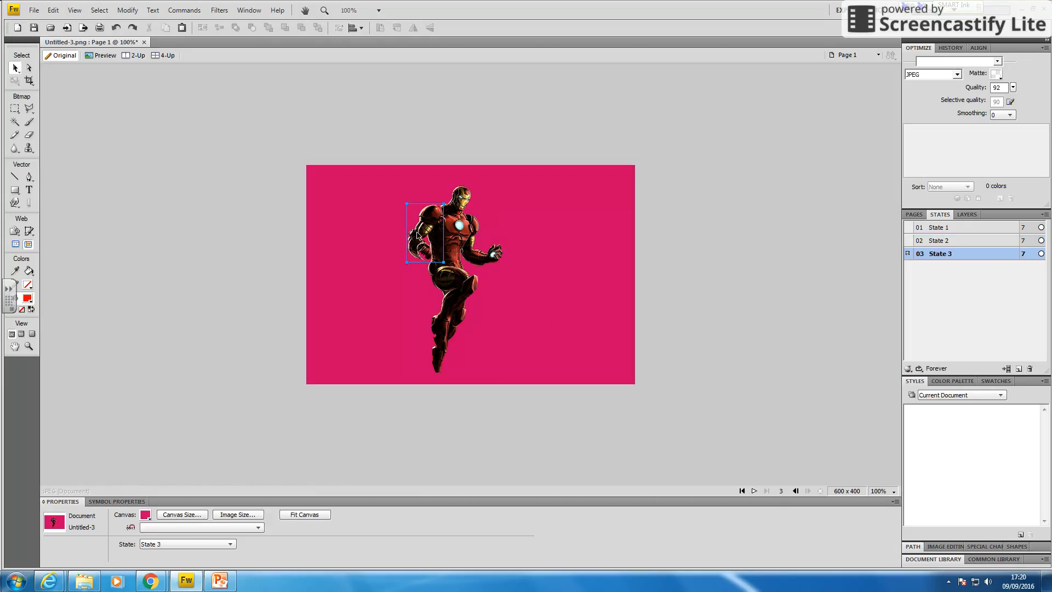
pyautogui.click(15, 83)
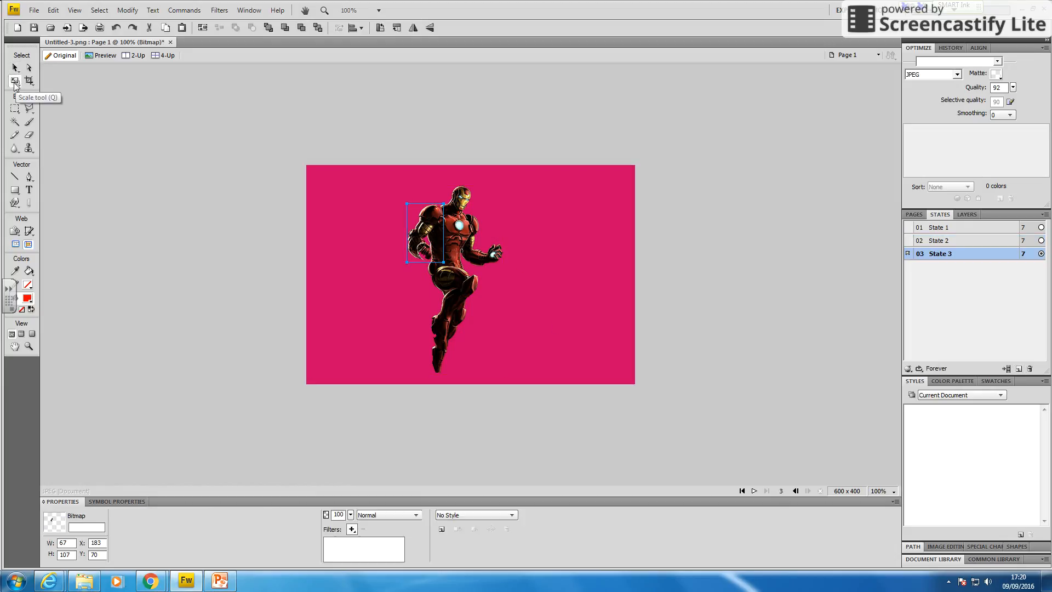
pyautogui.moveTo(451, 187); pyautogui.dragTo(437, 187)
pyautogui.click(15, 68)
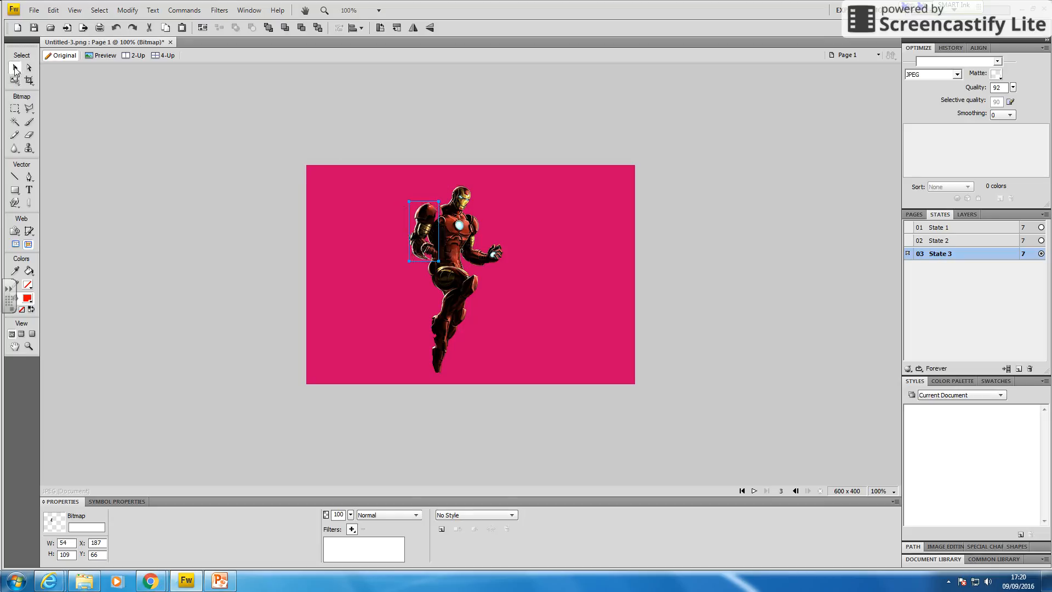
pyautogui.moveTo(426, 226); pyautogui.dragTo(434, 227)
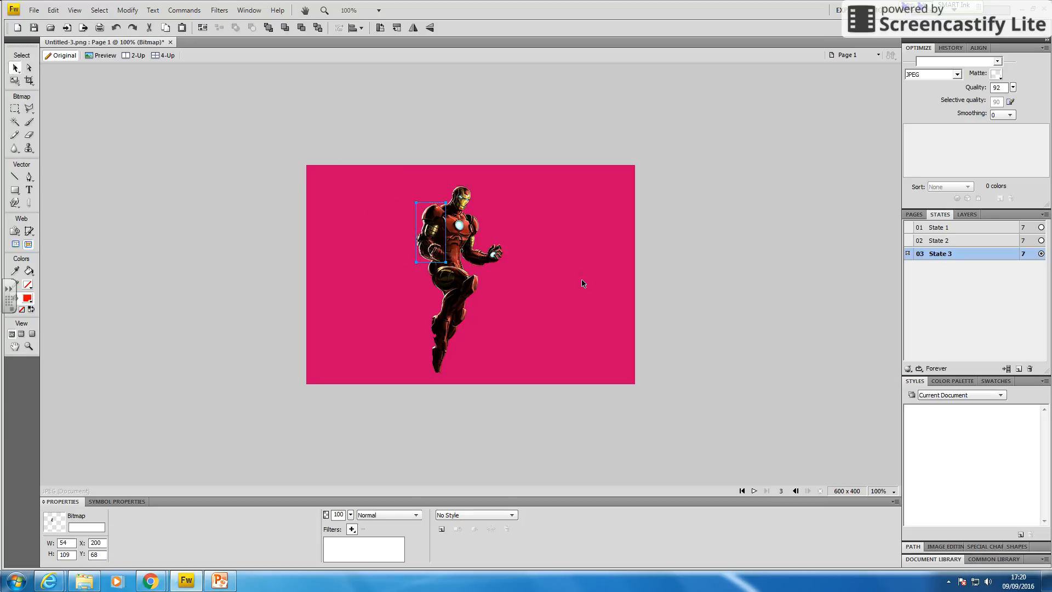
pyautogui.press('Down')
# Add a fourth state duplicating the artwork, rotate its arm further counterclockwise, and reattach it to the shoulder at about X 217, Y 72
pyautogui.click(1019, 368)
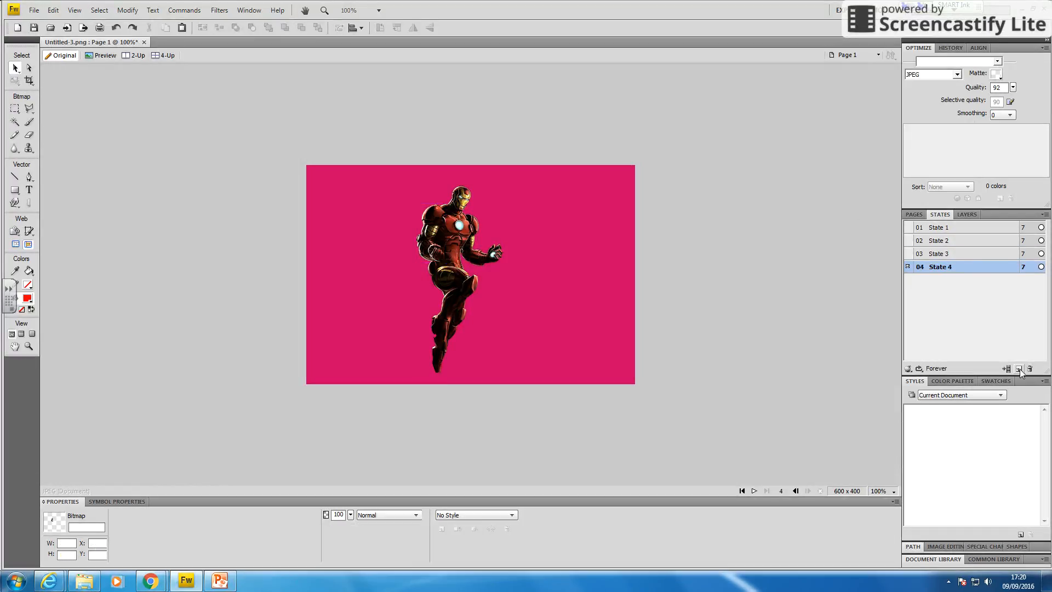
pyautogui.click(433, 236)
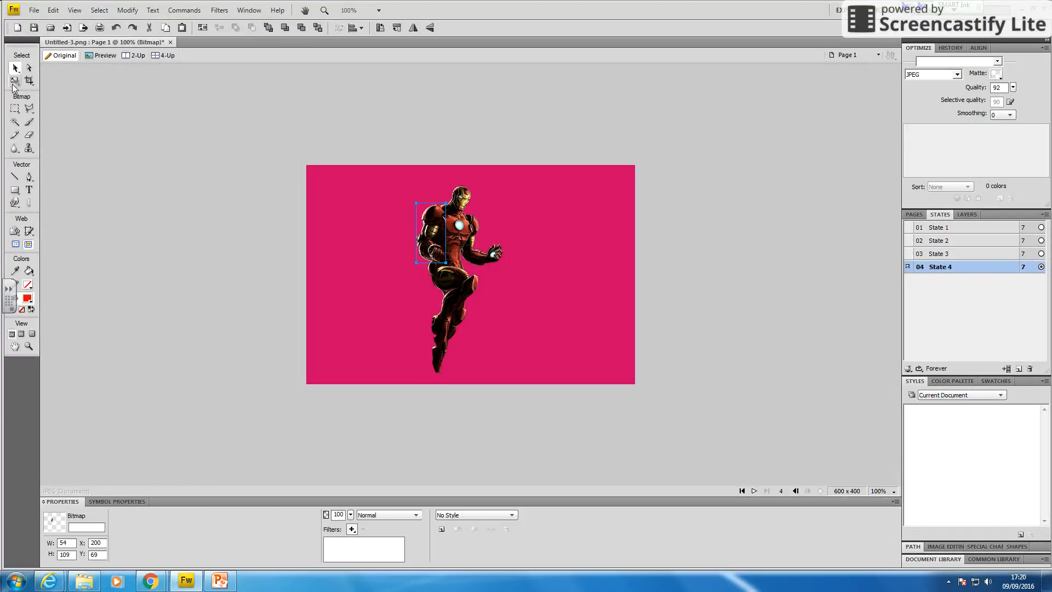
pyautogui.click(14, 81)
pyautogui.moveTo(454, 195); pyautogui.dragTo(408, 206)
pyautogui.click(15, 67)
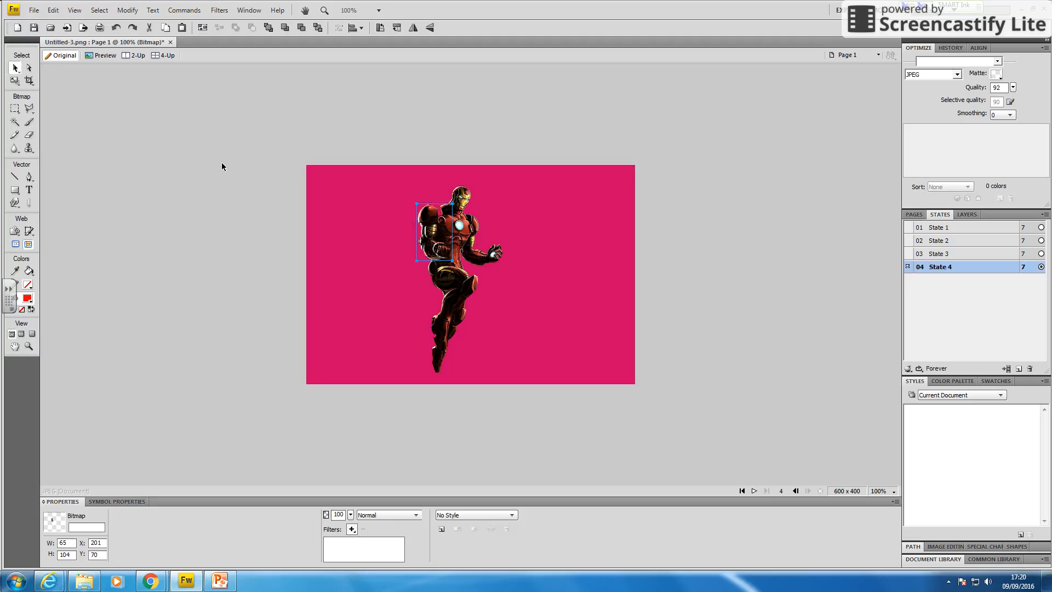
pyautogui.click(221, 162)
pyautogui.moveTo(436, 224); pyautogui.dragTo(438, 225)
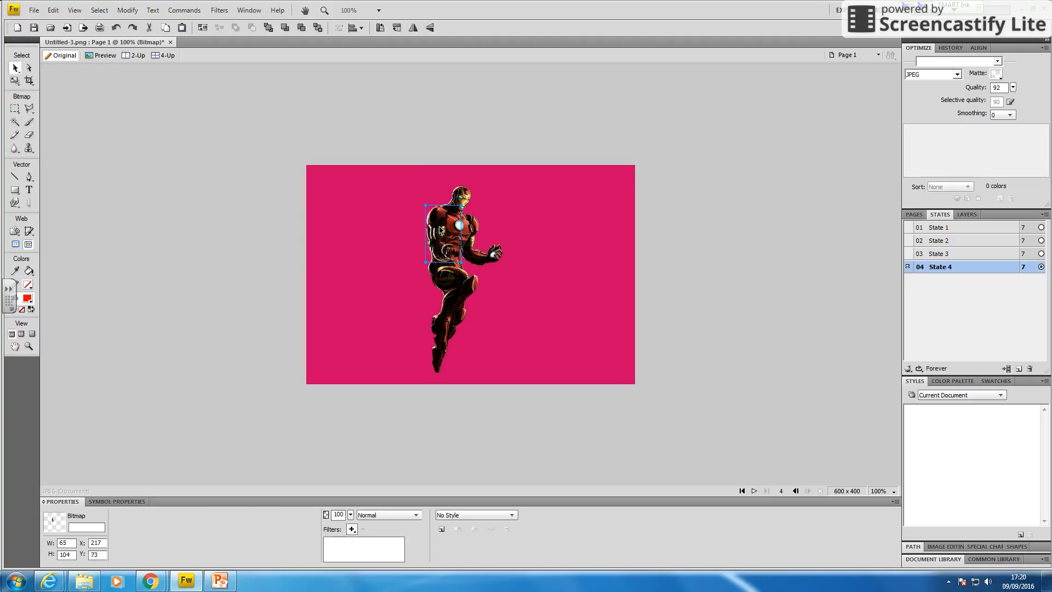
pyautogui.click(582, 253)
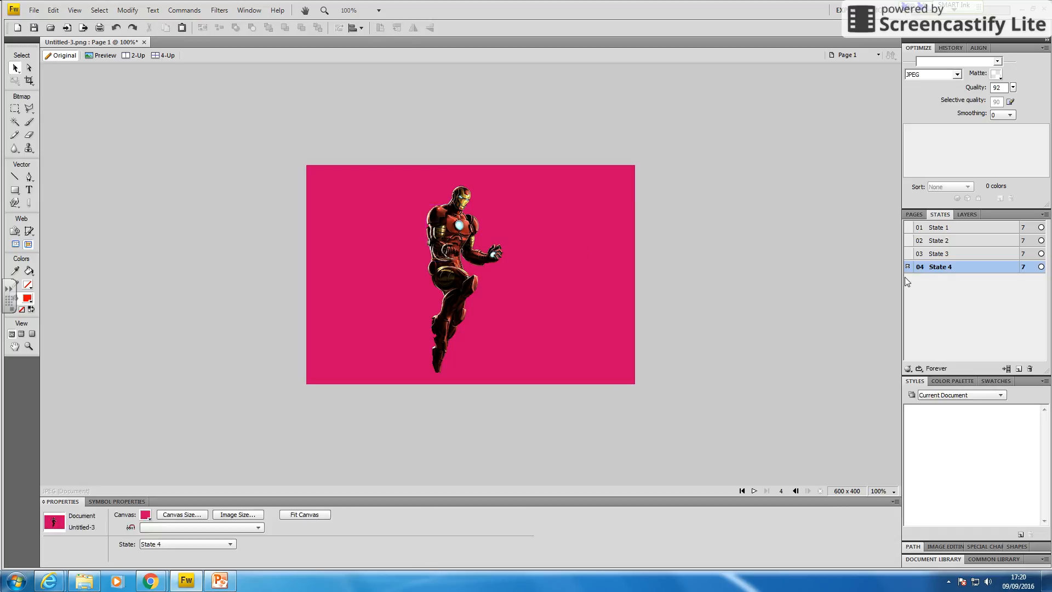
# Add a fifth state duplicating the artwork and rotate the separate arm further counterclockwise in it
pyautogui.click(1018, 368)
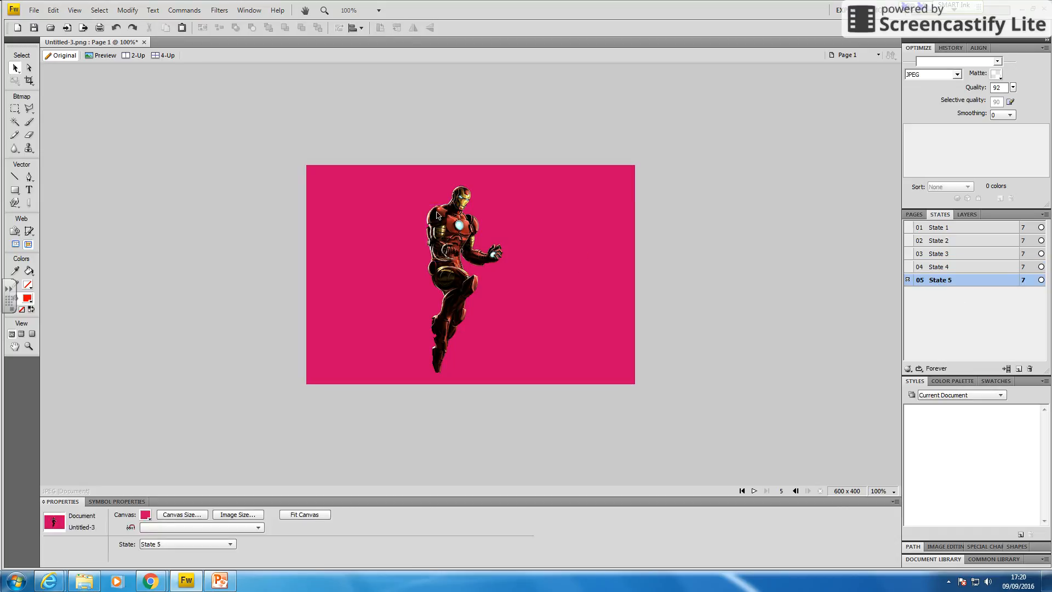
pyautogui.click(424, 234)
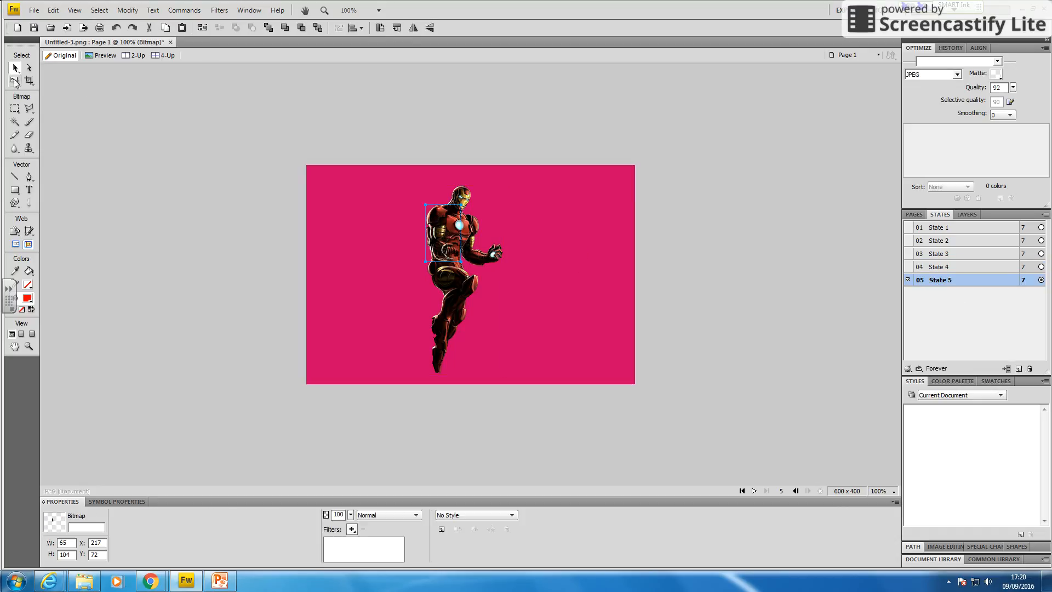
pyautogui.click(15, 80)
pyautogui.moveTo(488, 212); pyautogui.dragTo(481, 202)
pyautogui.click(15, 67)
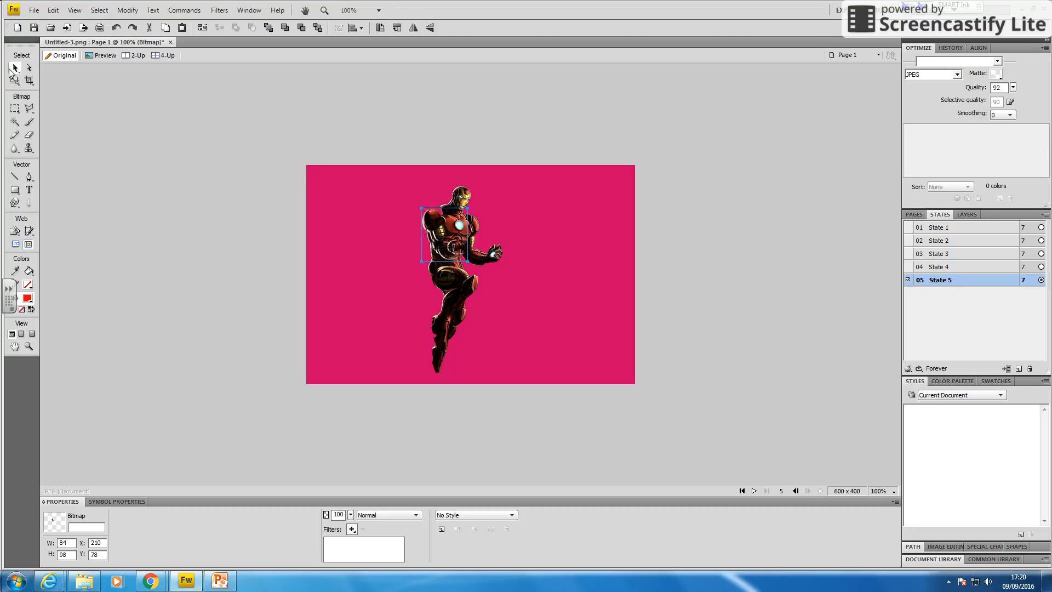
# Line the rotated arm up with the shoulder in State 5 at about X 215, Y 72
pyautogui.click(275, 210)
pyautogui.moveTo(428, 236); pyautogui.dragTo(432, 236)
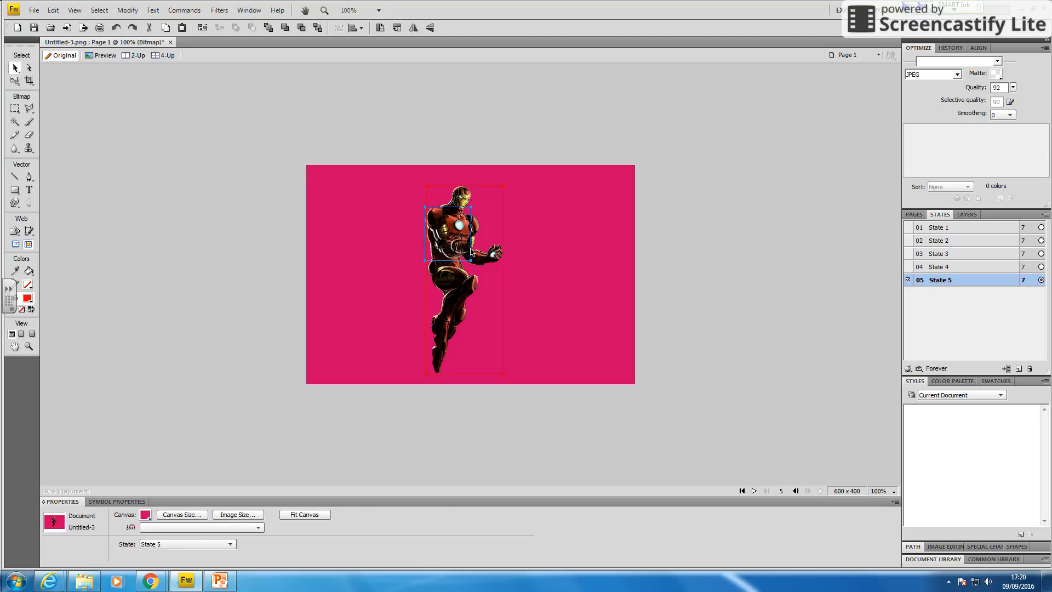
pyautogui.press('Up')
pyautogui.press('Up')
pyautogui.press('Up')
pyautogui.press('Up')
pyautogui.press('Up')
pyautogui.press('Left')
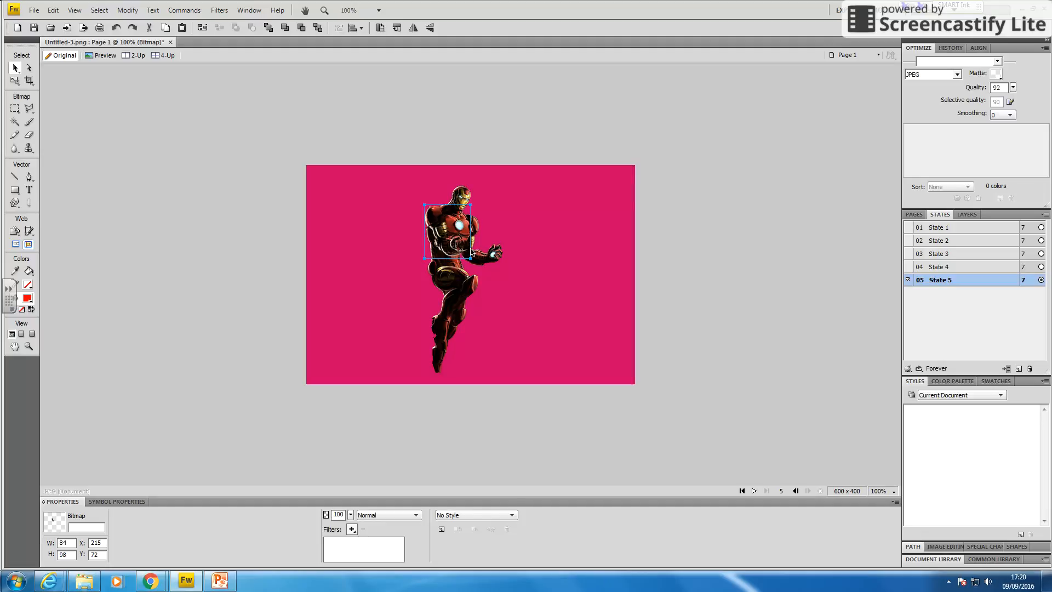
pyautogui.click(540, 228)
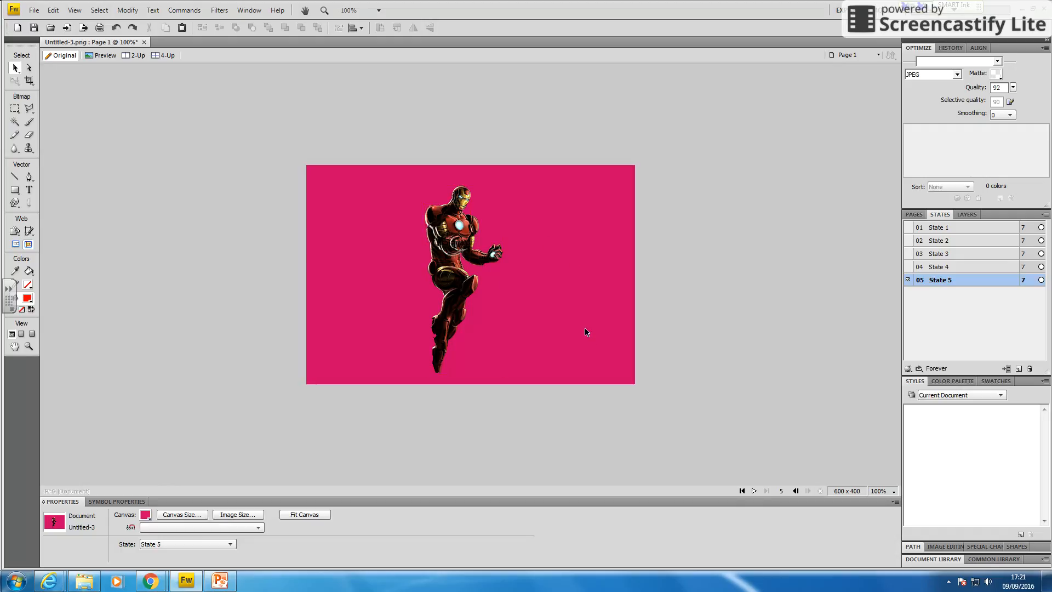
# Review the arm's position across the states, play the animation, and return to State 1
pyautogui.click(951, 241)
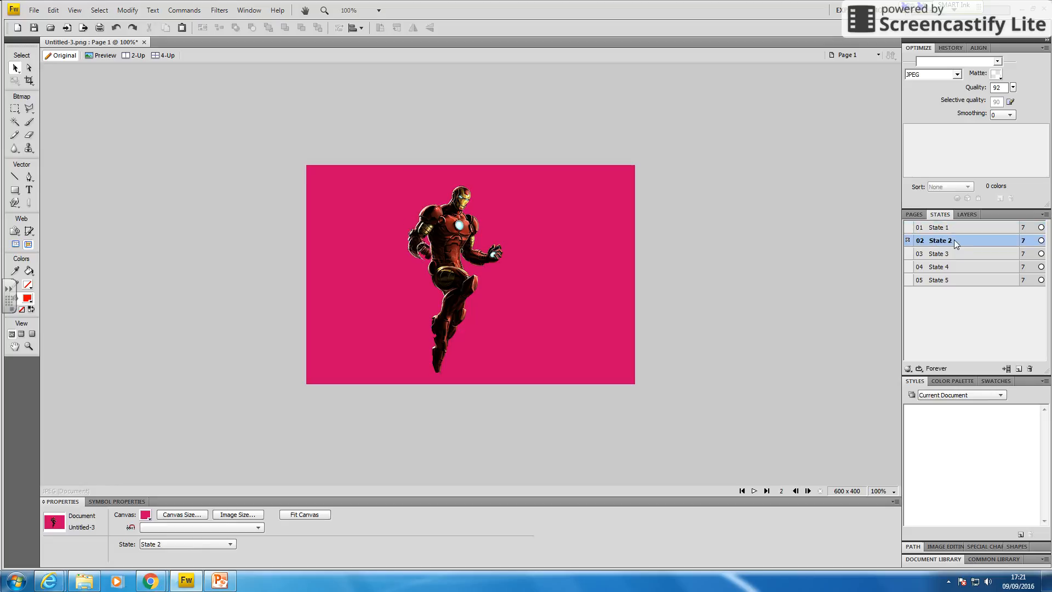
pyautogui.click(955, 254)
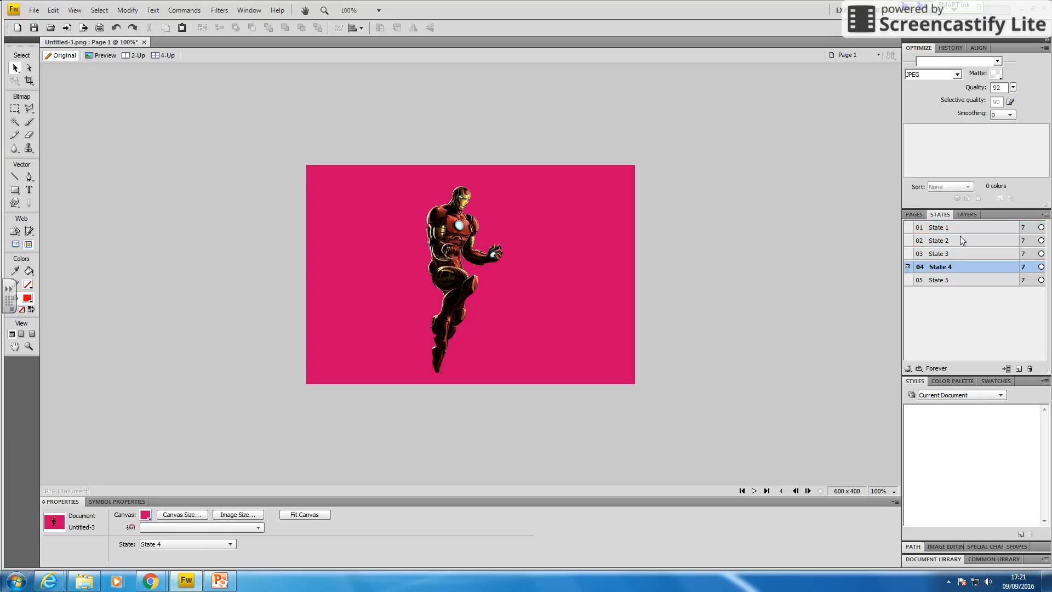
pyautogui.click(939, 227)
pyautogui.click(754, 491)
pyautogui.click(956, 229)
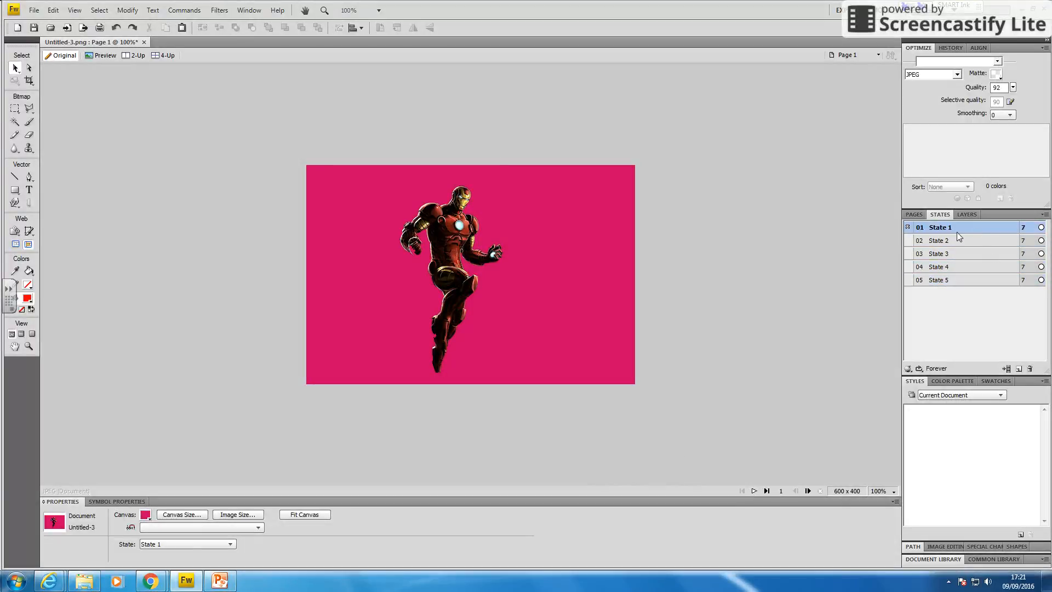